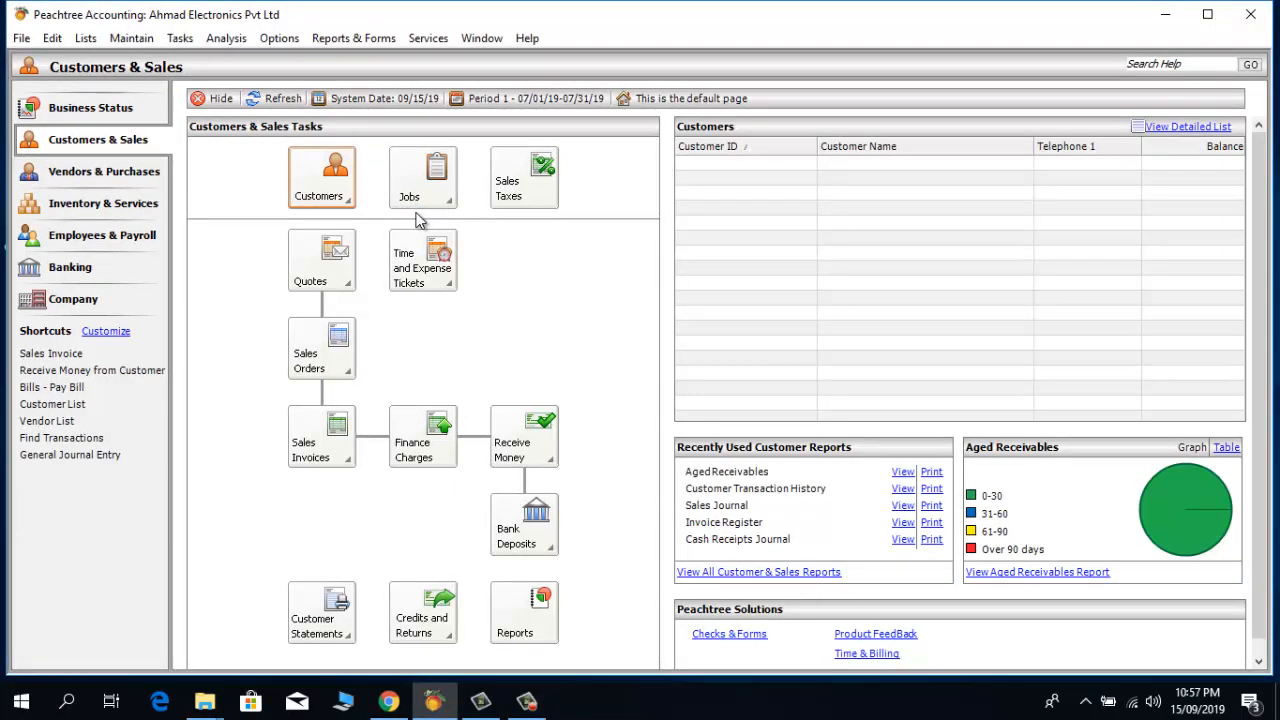
# Step: Create a new customer record, entering the customer ID and the name Sabir Electronics
pyautogui.press('Down')
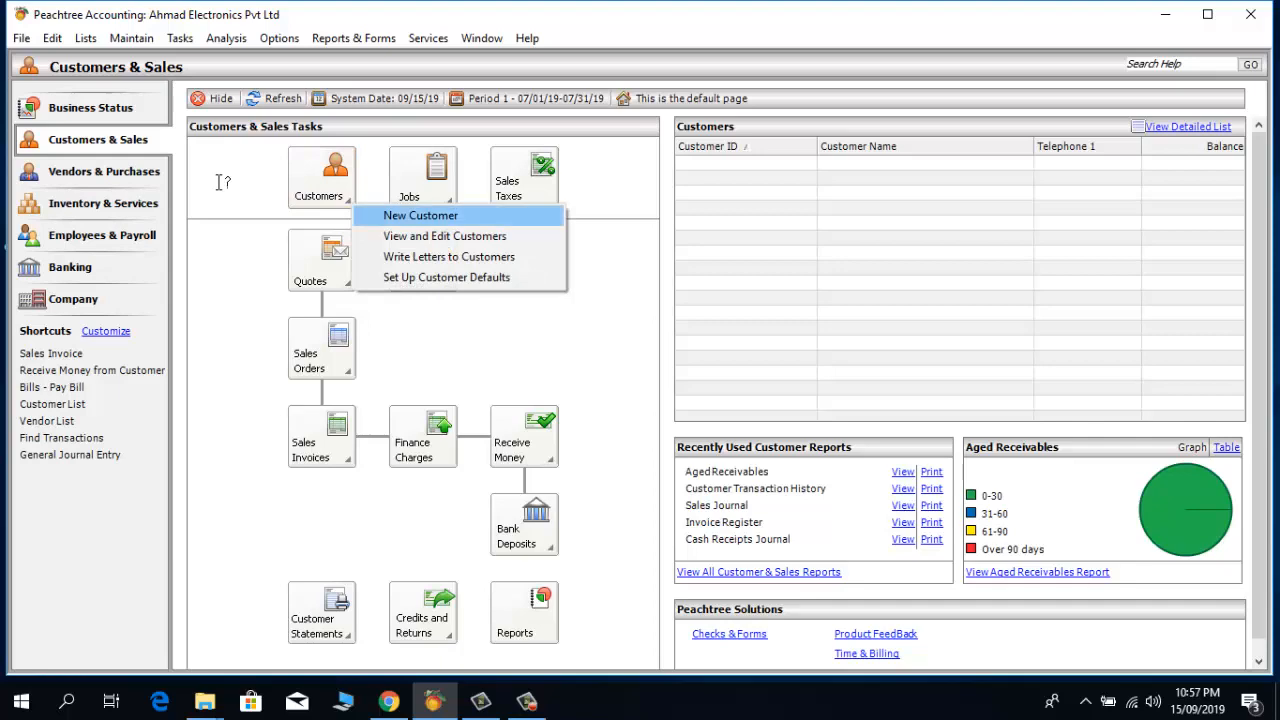
pyautogui.press('Return')
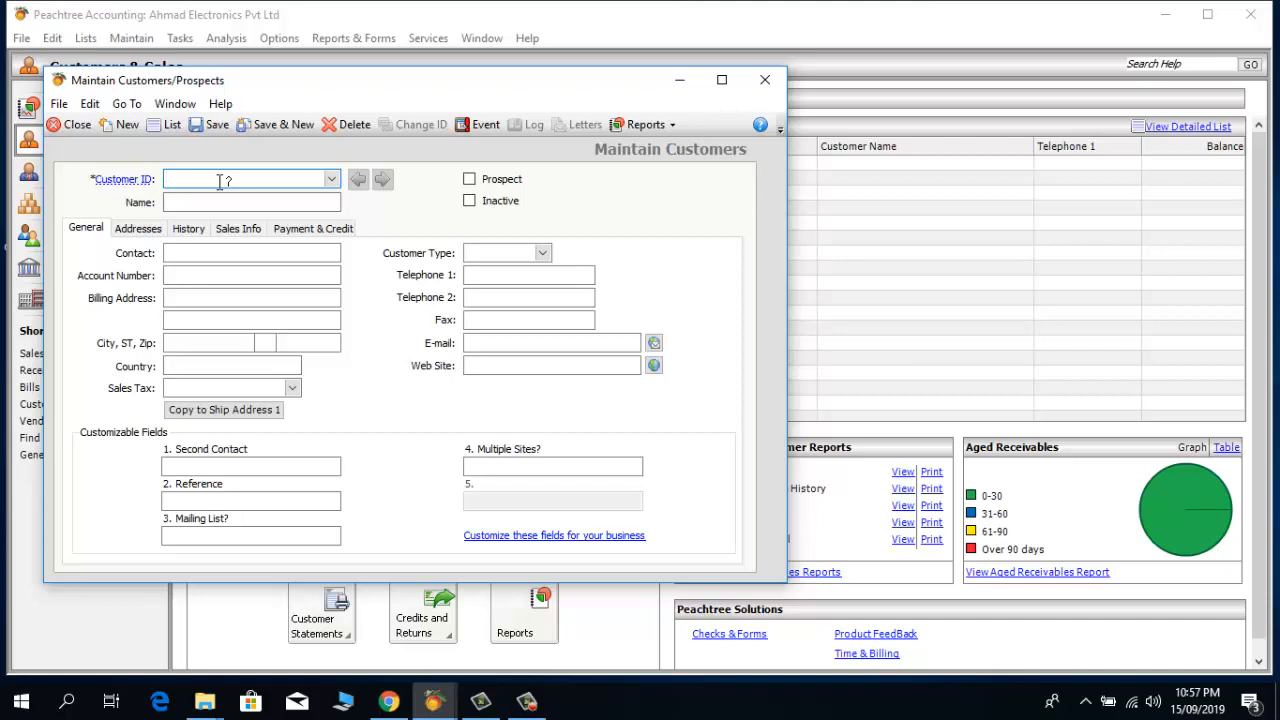
pyautogui.write('001')
pyautogui.press('Tab')
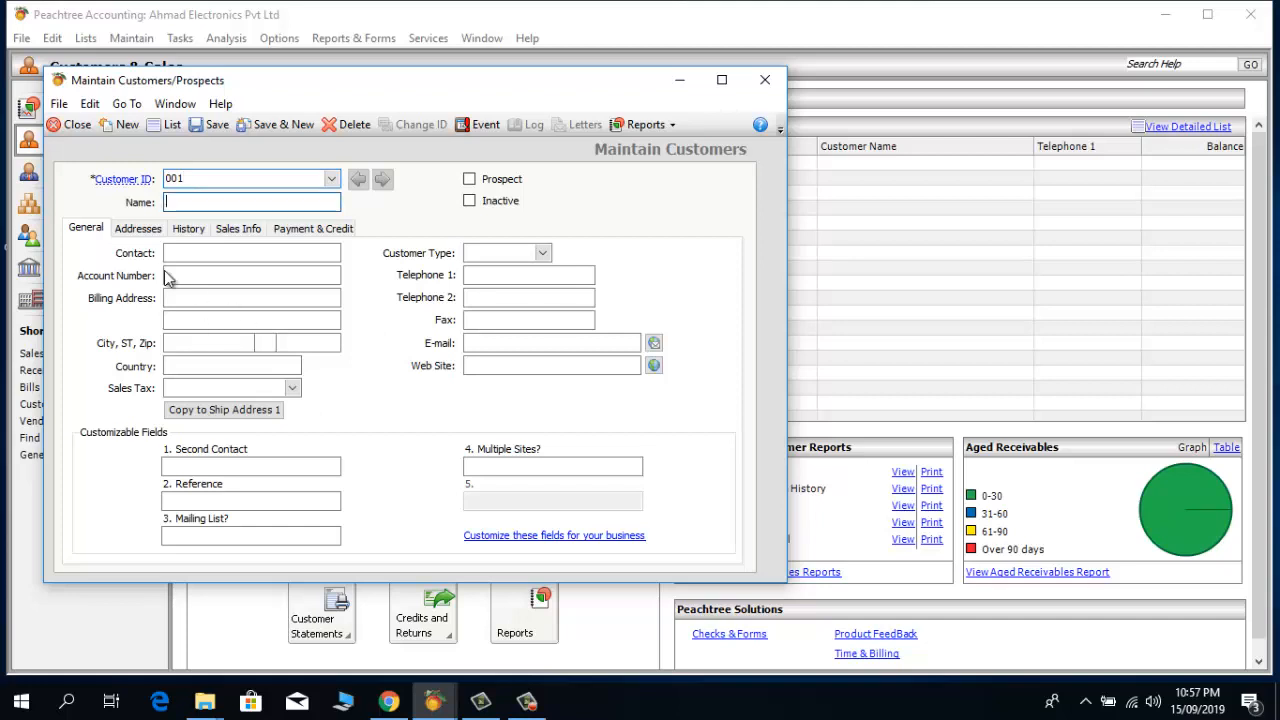
pyautogui.write('Sabir')
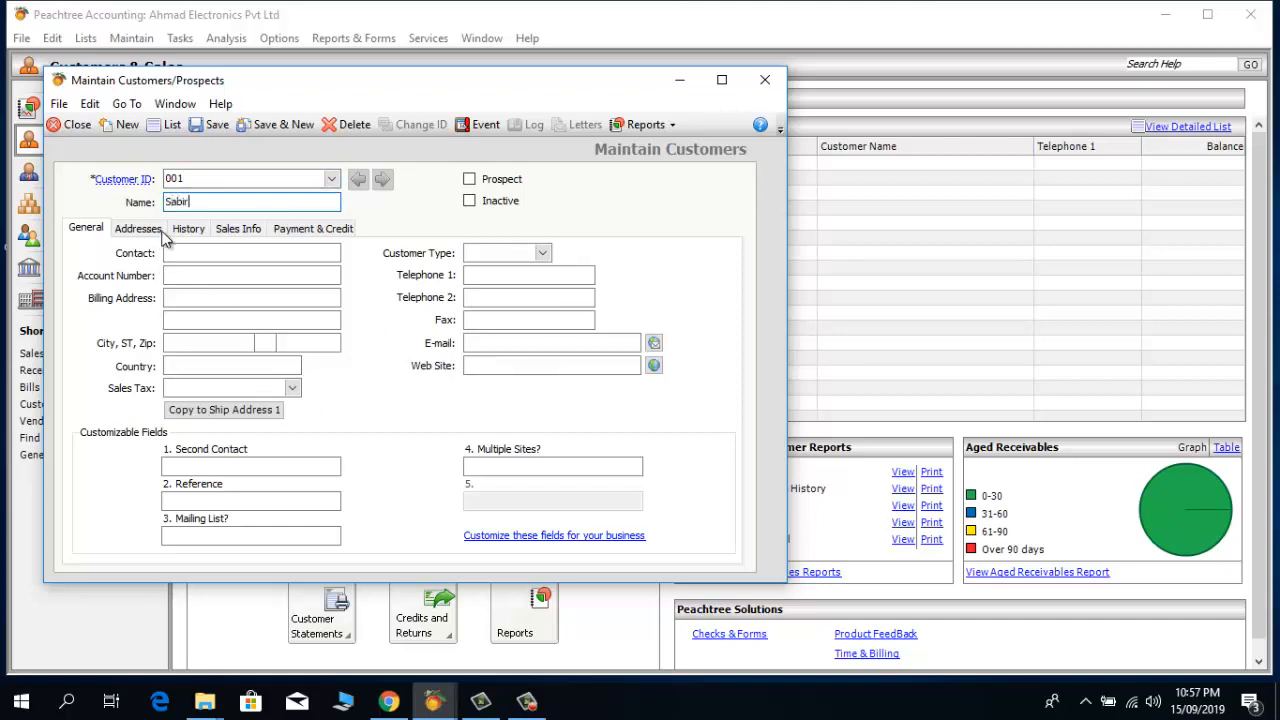
pyautogui.write(' Electronics')
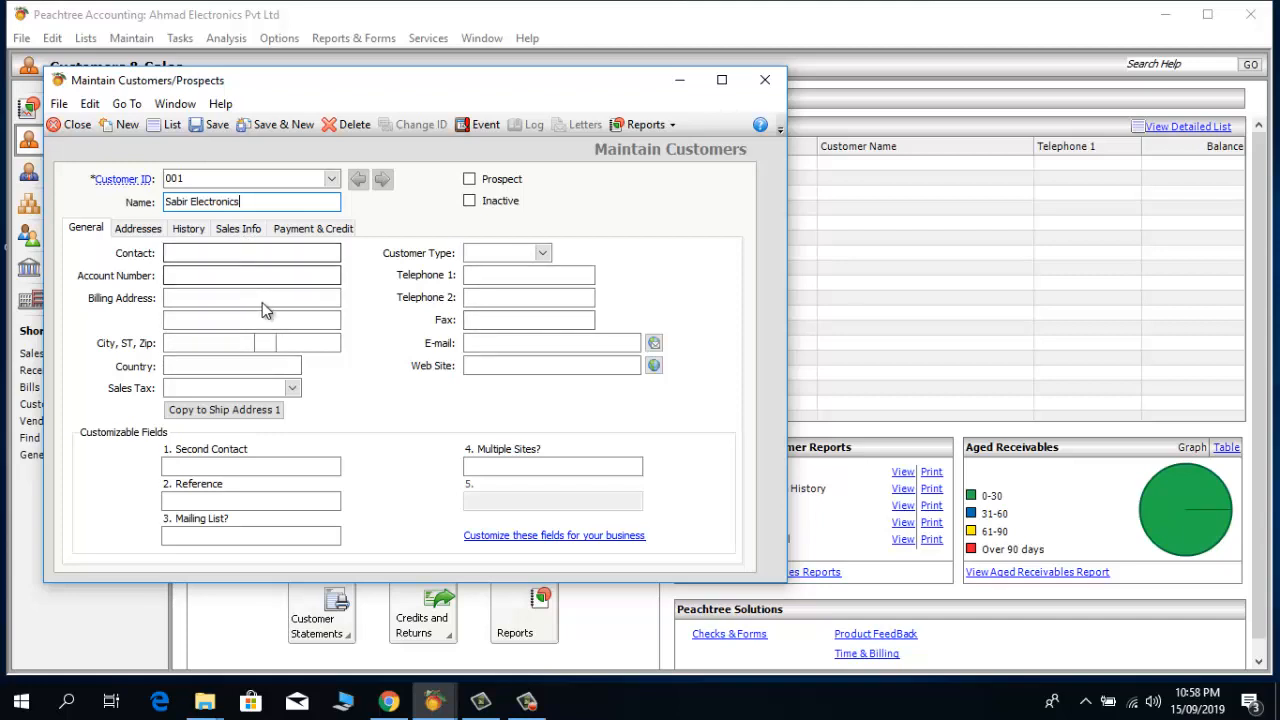
# Step: Review the customer's addresses, history and sales defaults, including the list of GL sales accounts
pyautogui.click(138, 229)
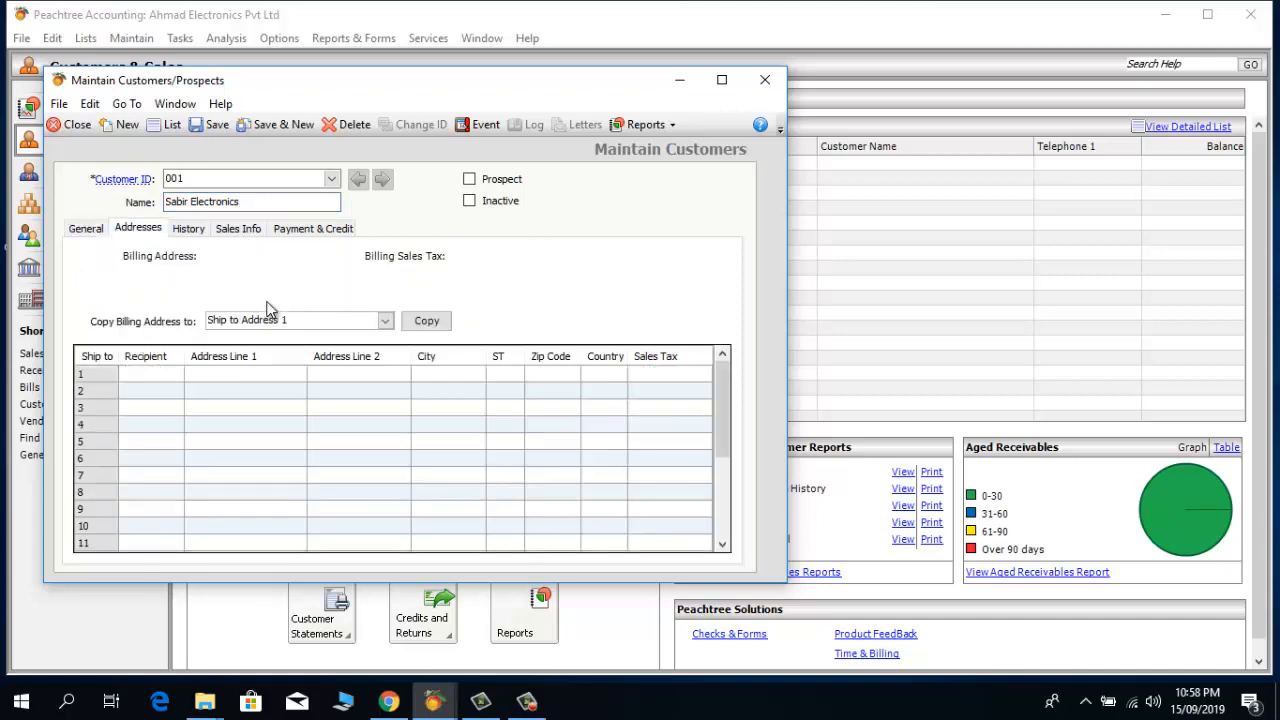
pyautogui.click(188, 229)
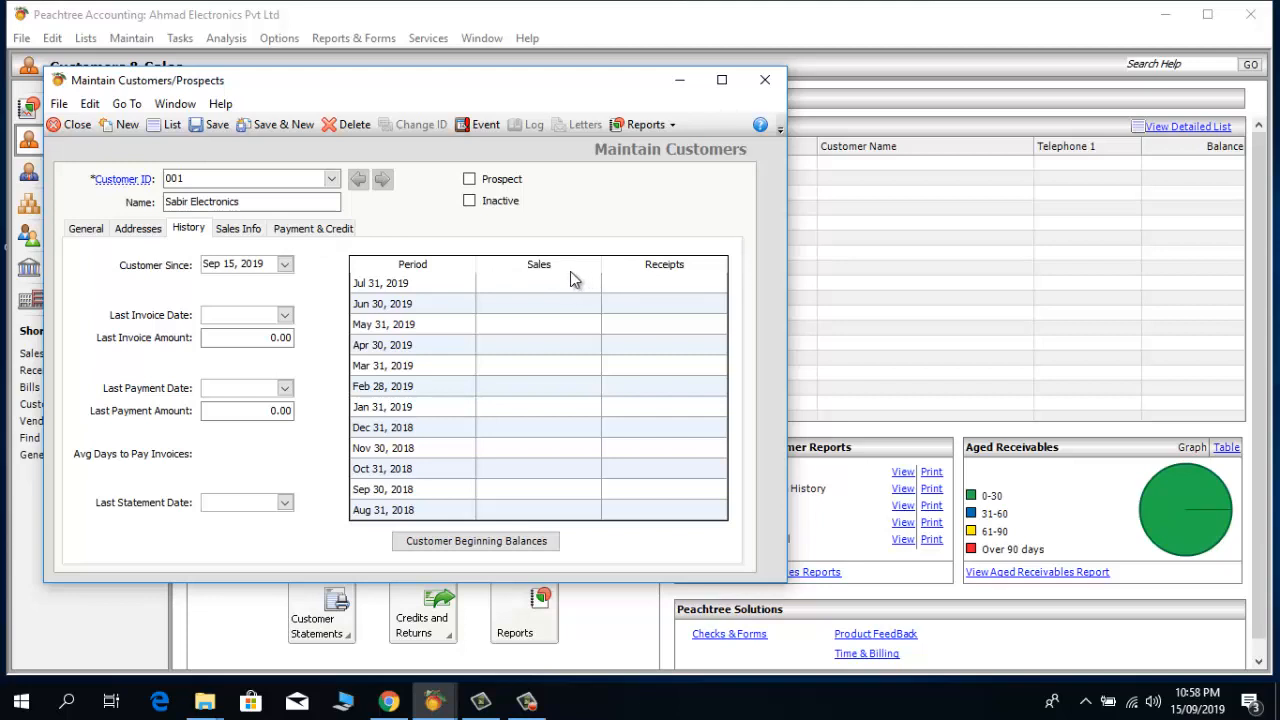
pyautogui.click(238, 228)
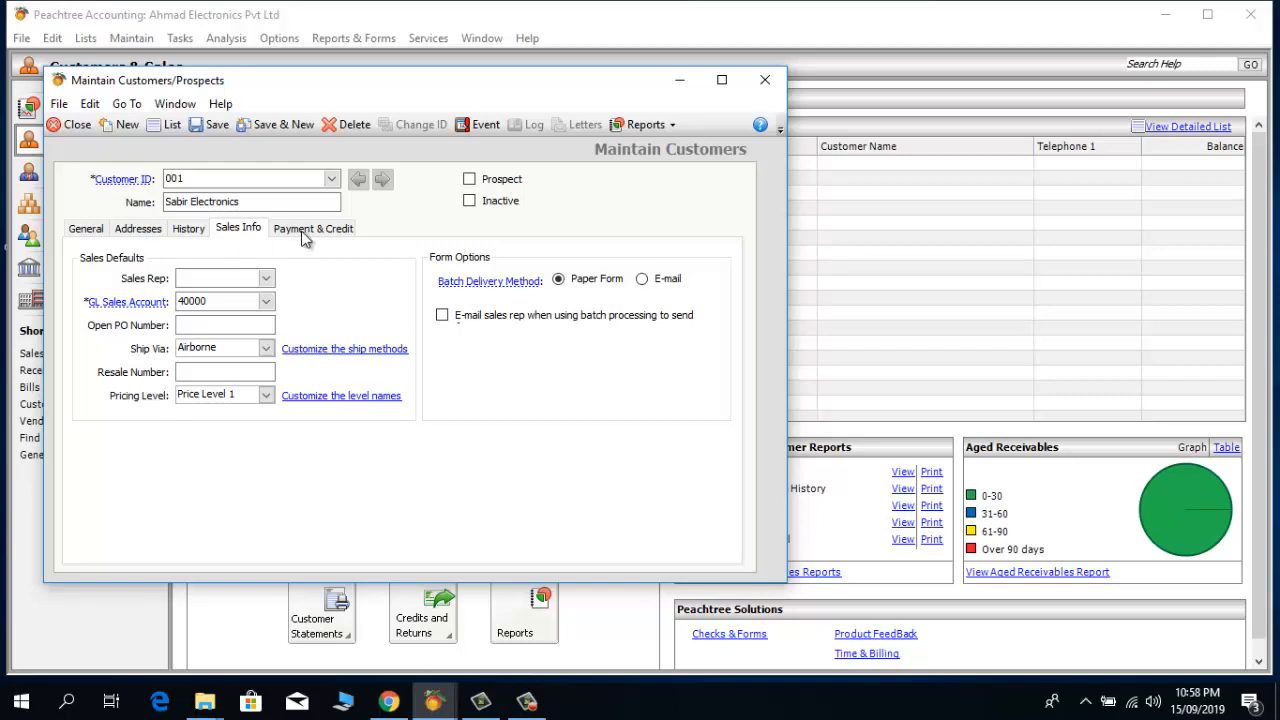
pyautogui.click(266, 301)
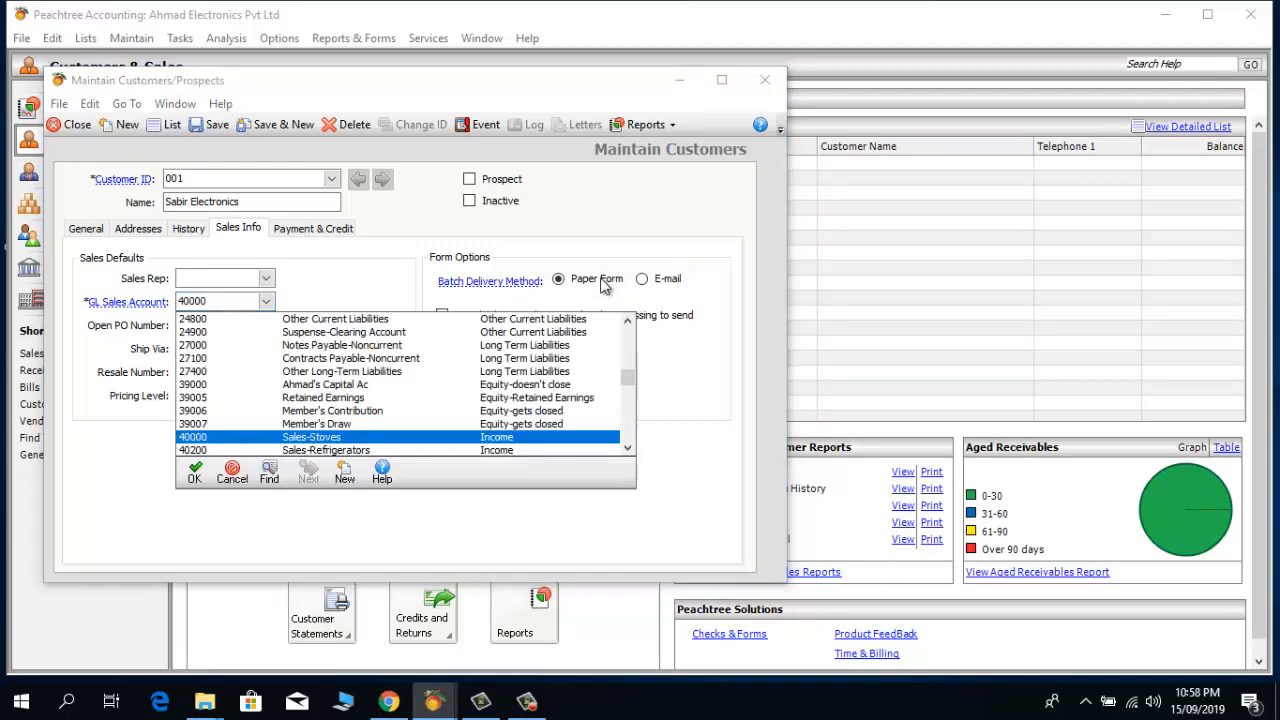
pyautogui.press('Return')
pyautogui.press('Return')
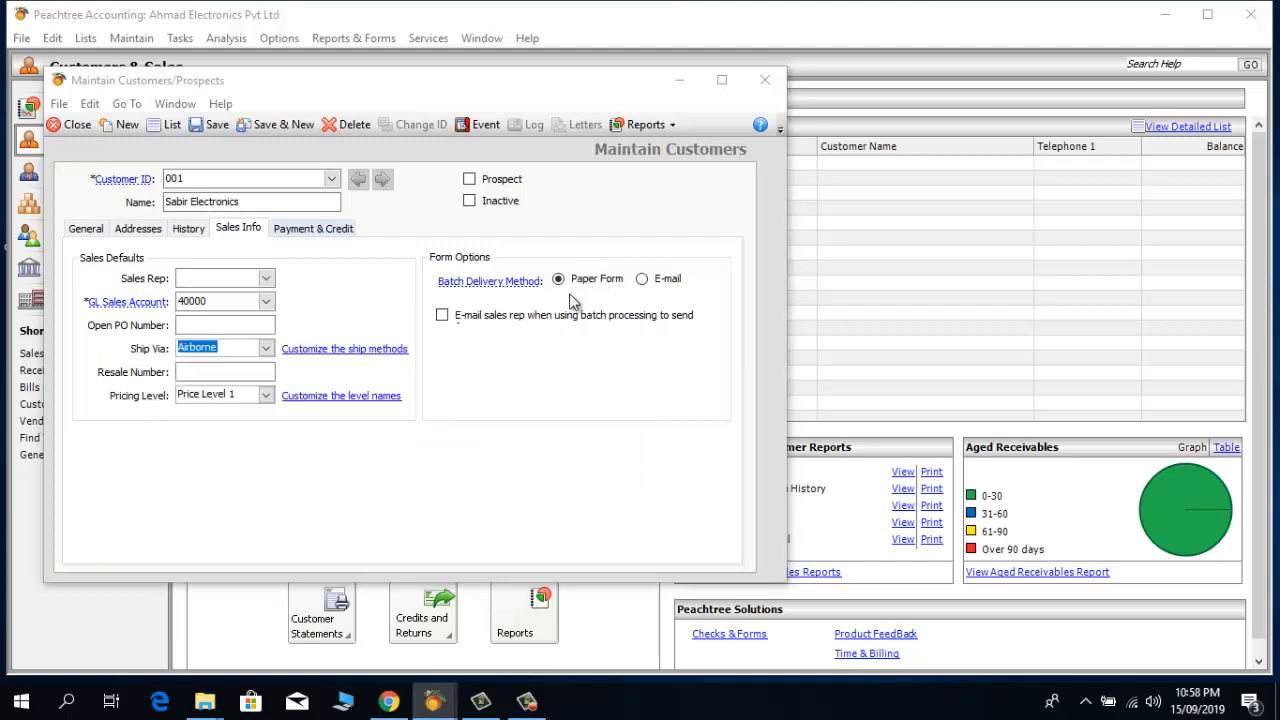
# Step: Switch Sabir Electronics' payment and credit terms from the defaults to Customize terms for this customer
pyautogui.click(313, 229)
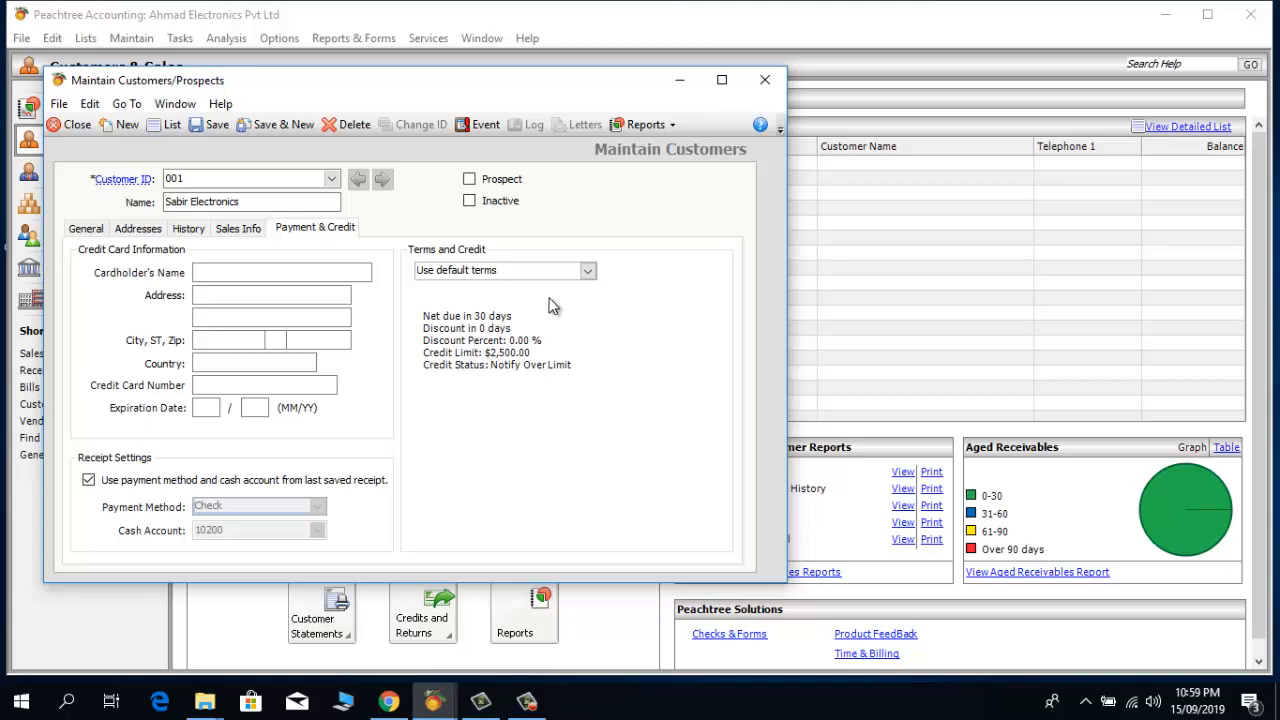
pyautogui.click(588, 271)
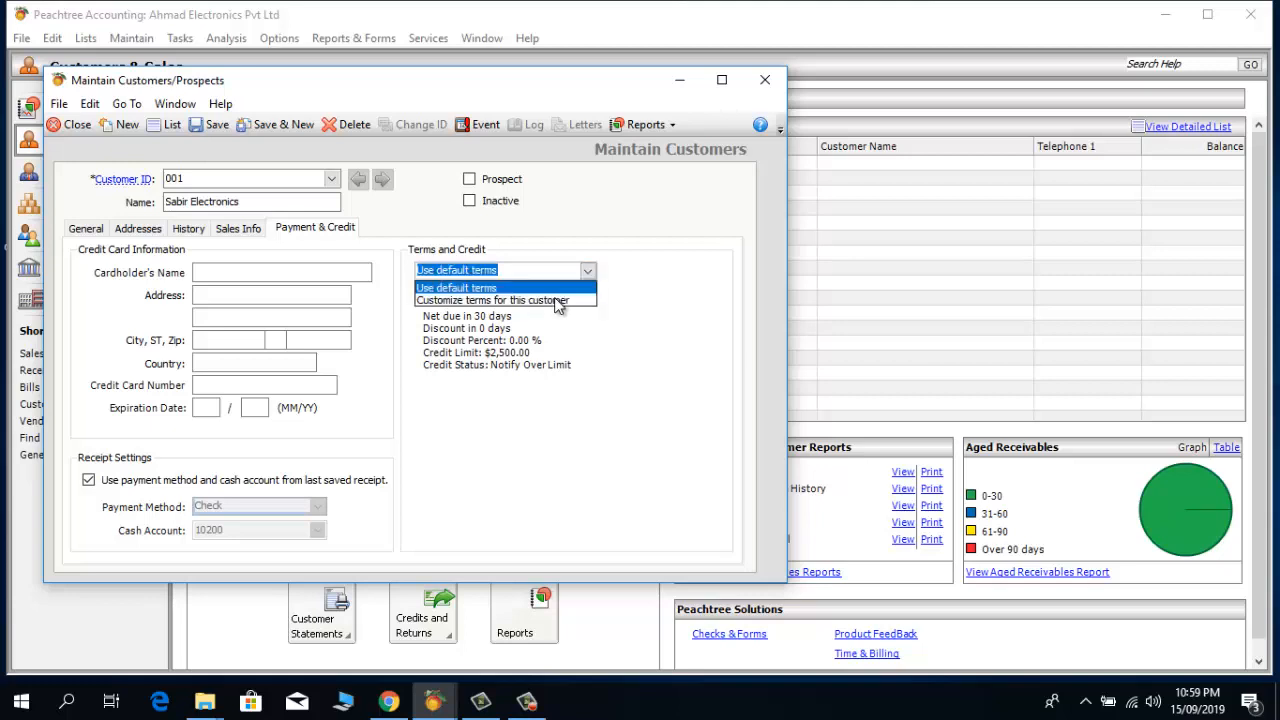
pyautogui.click(558, 301)
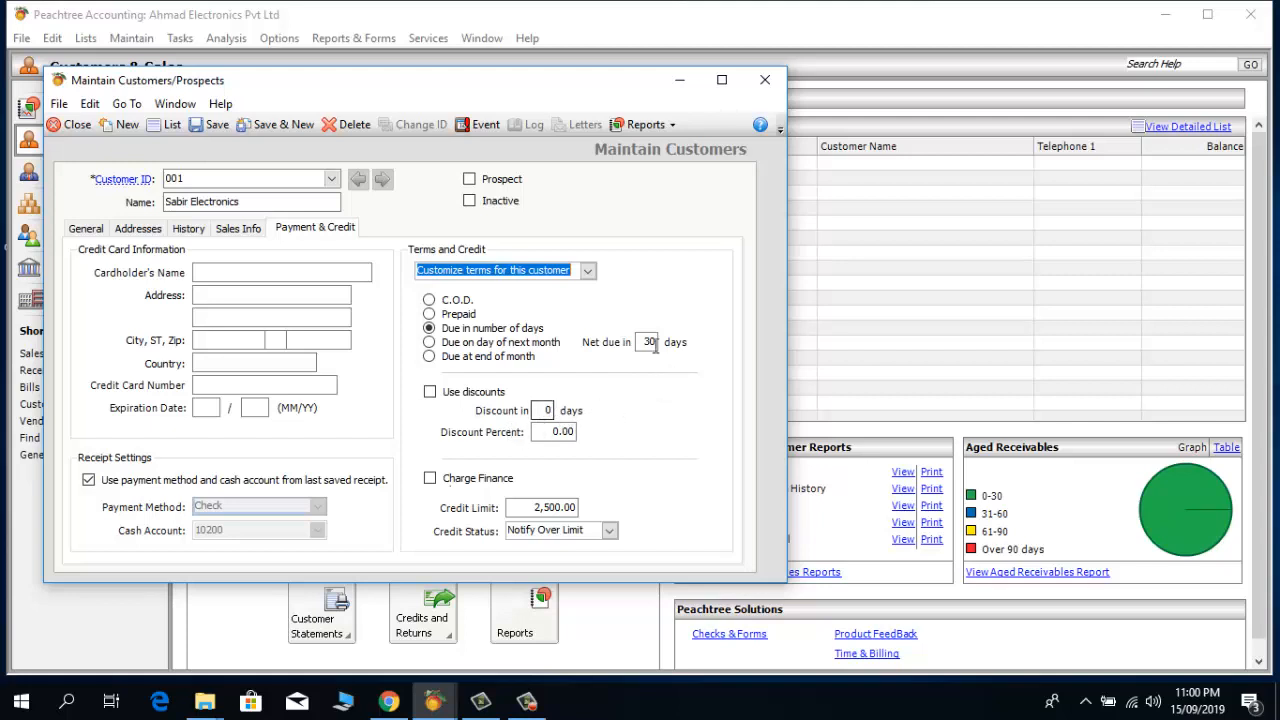
# Step: Set the customer's discount terms to a 2.00 percent discount within 10 days
pyautogui.click(536, 410)
pyautogui.write('1')
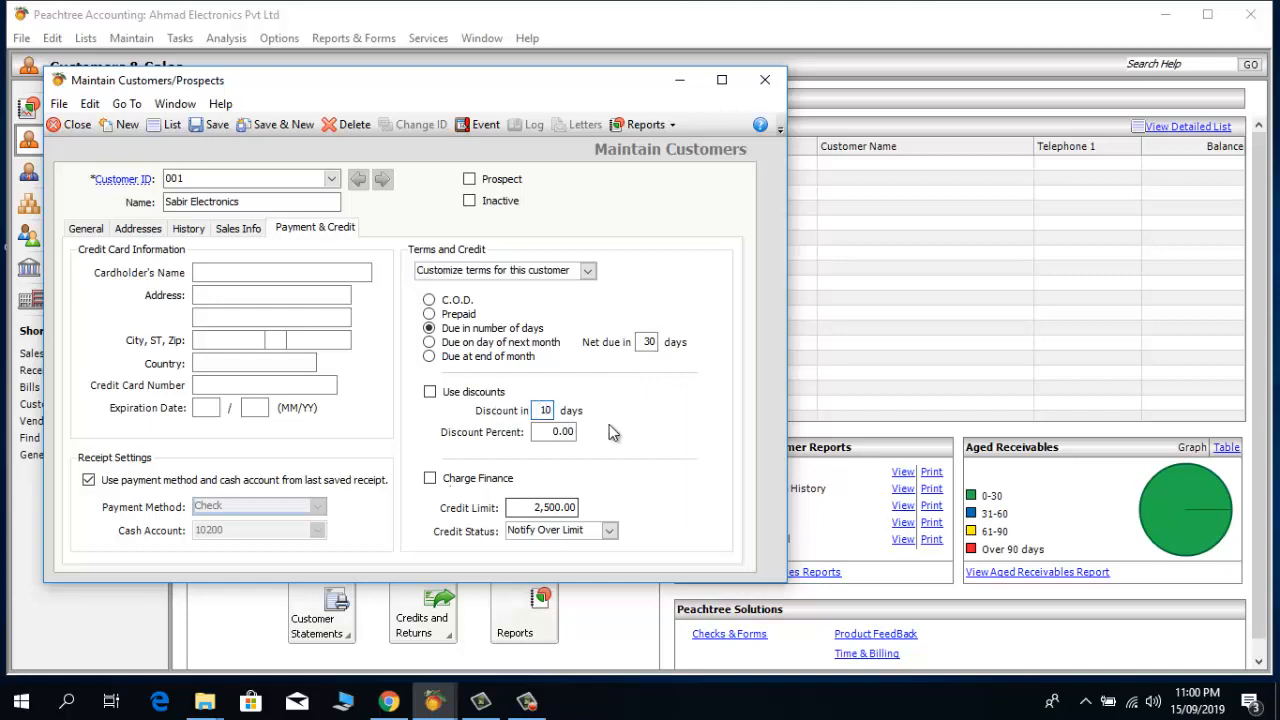
pyautogui.write('0')
pyautogui.click(547, 436)
pyautogui.write('2')
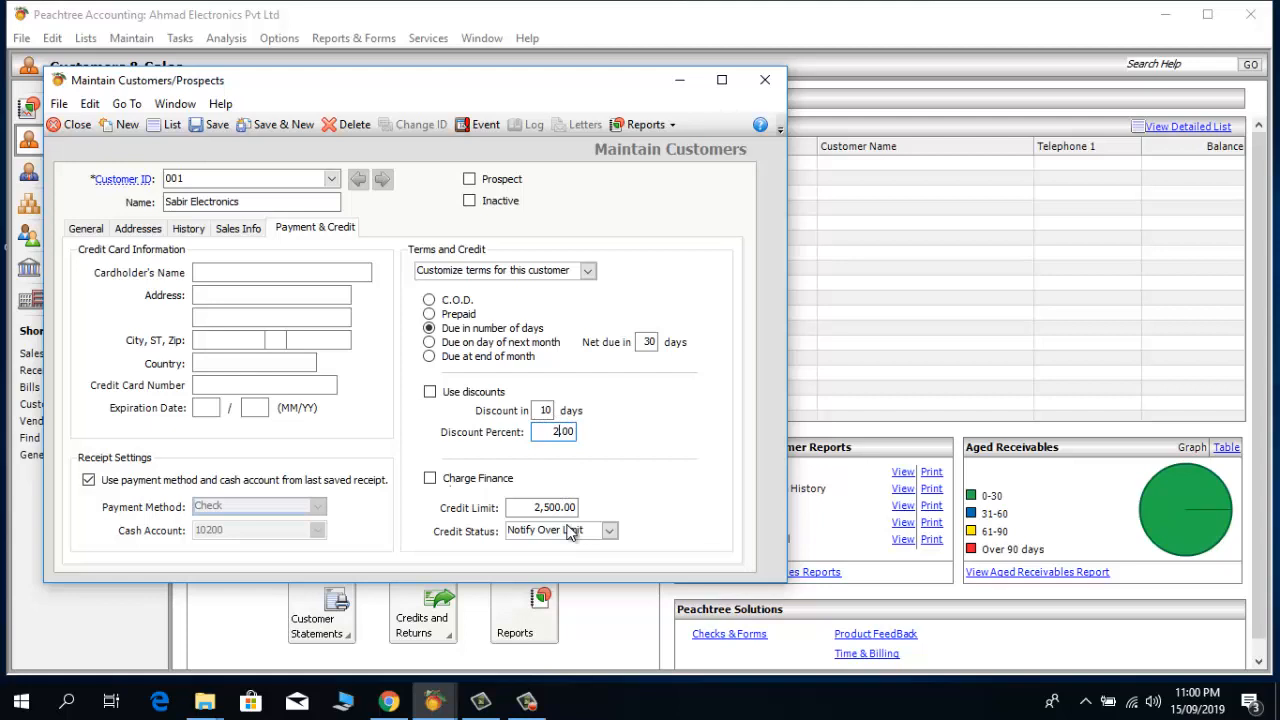
# Step: Reset the customer's discount percent to 0.00 and the discount period to 0 days
pyautogui.press('BackSpace')
pyautogui.write('0')
pyautogui.hotkey('shift', 'Tab')
pyautogui.write('0')
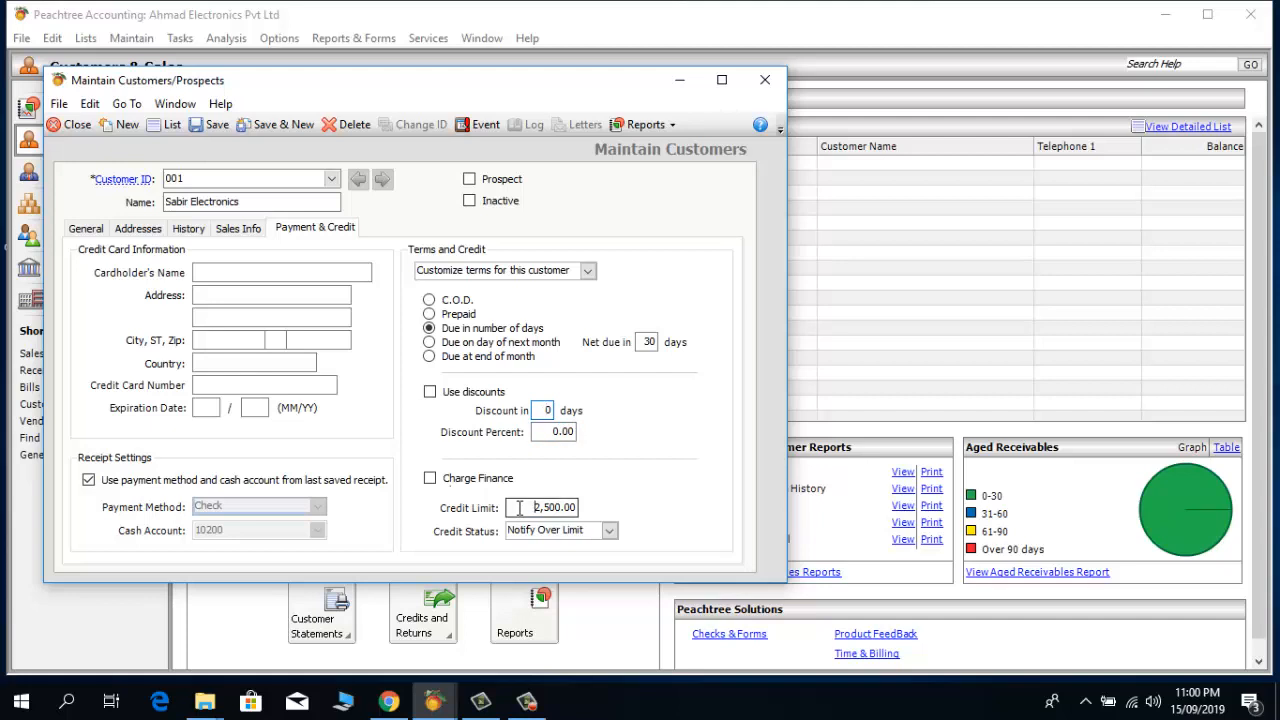
# Step: Set Sabir Electronics' credit limit to 20,000,000.00, then save the record and start a new customer
pyautogui.click(519, 508)
pyautogui.press('Delete')
pyautogui.press('Delete')
pyautogui.press('Delete')
pyautogui.press('Delete')
pyautogui.press('Delete')
pyautogui.press('Delete')
pyautogui.press('Delete')
pyautogui.press('Delete')
pyautogui.write('2000000')
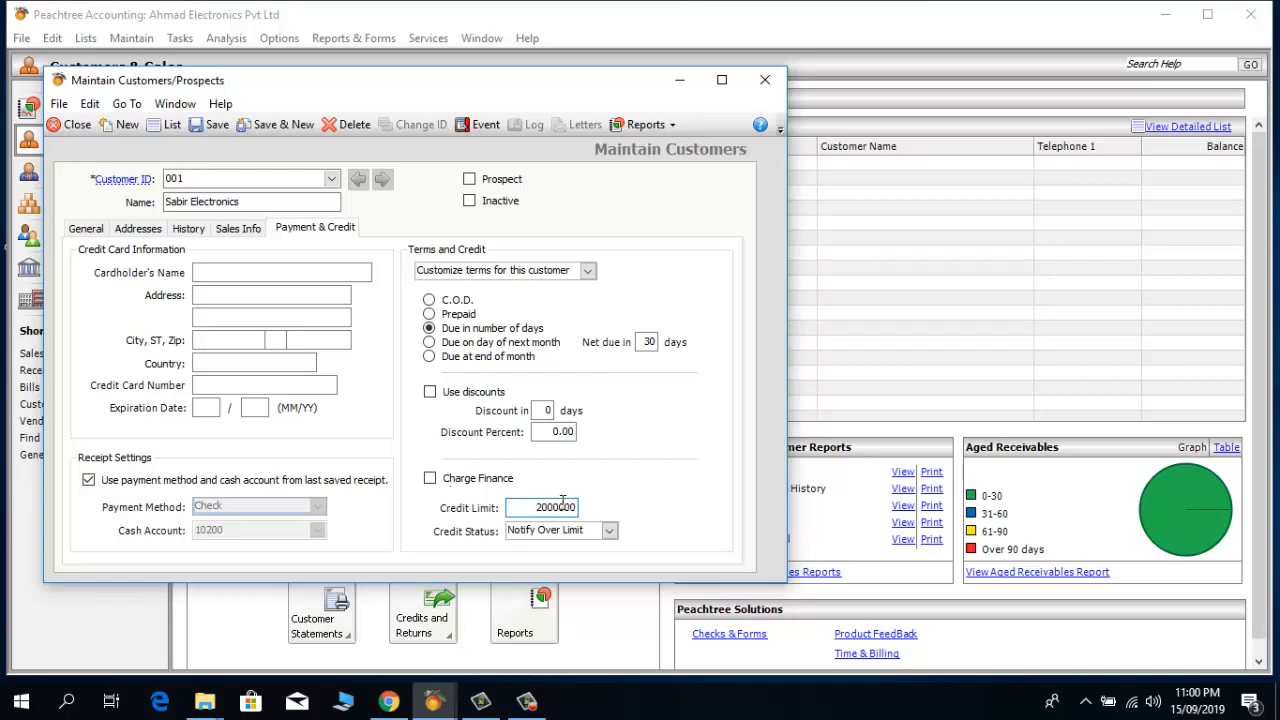
pyautogui.write('0')
pyautogui.press('Tab')
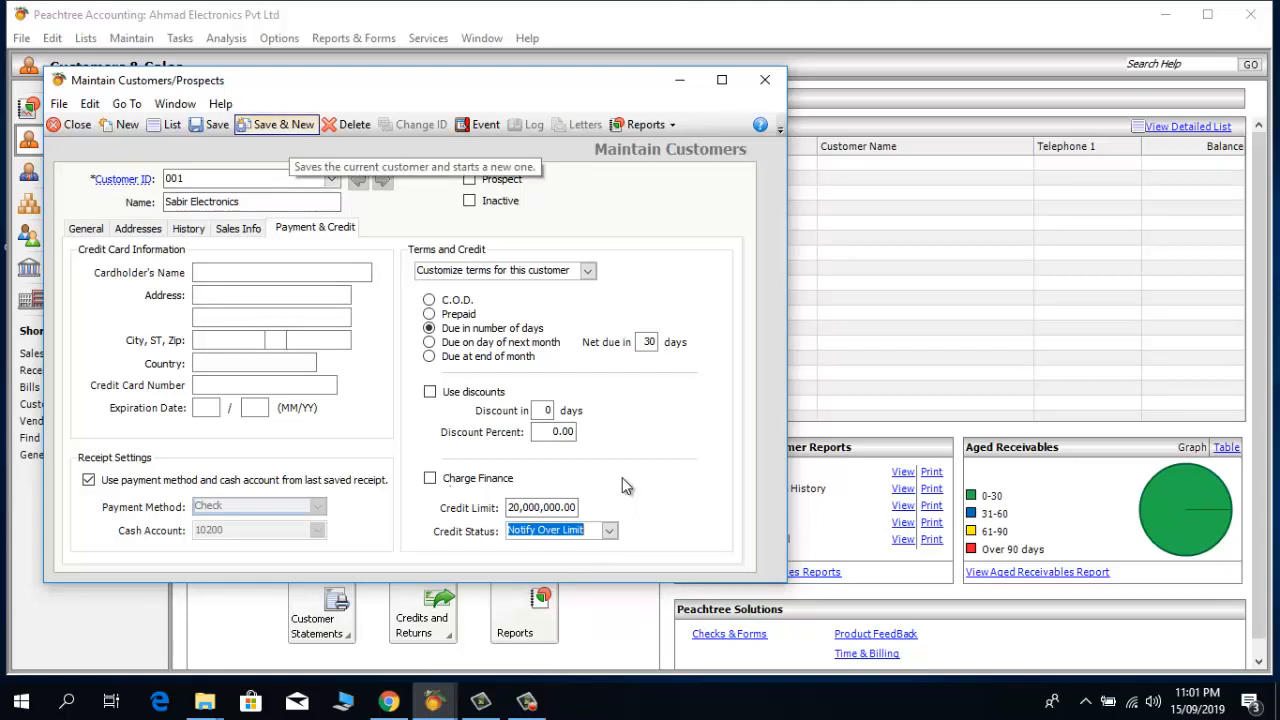
pyautogui.click(286, 127)
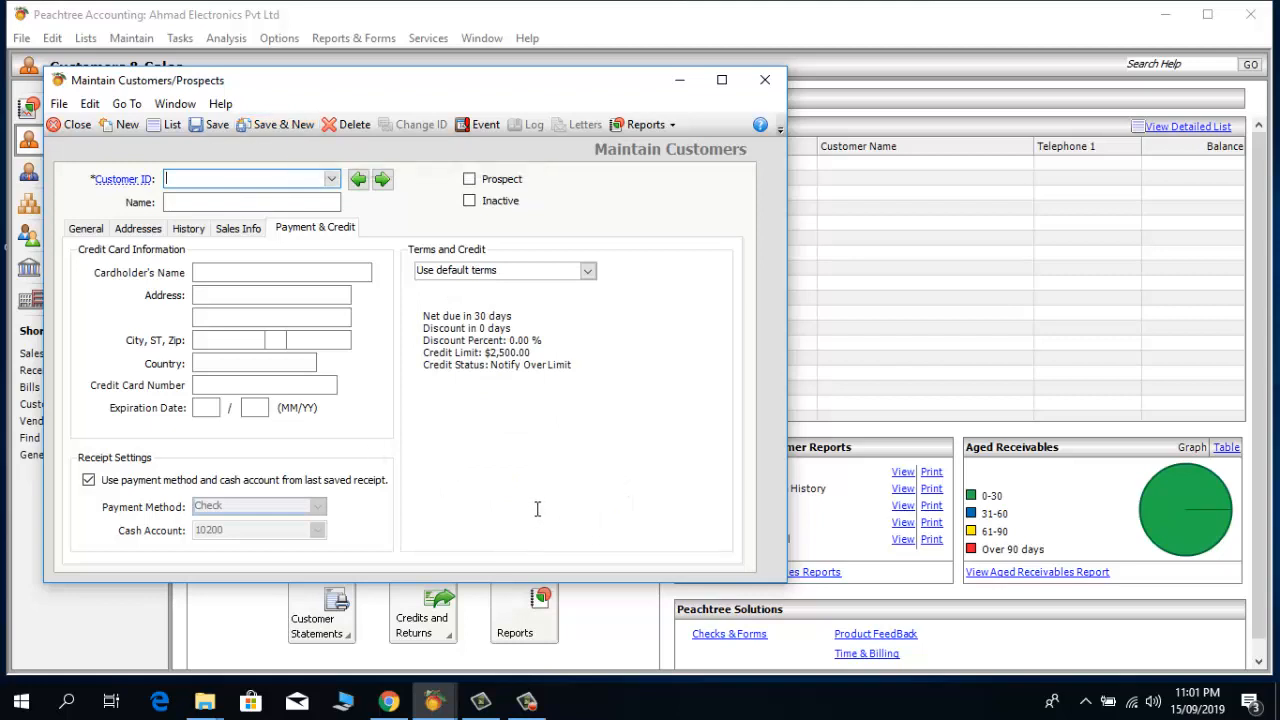
# Step: Enter the second customer's ID and name the customer Usman Electronics
pyautogui.write('002')
pyautogui.press('Tab')
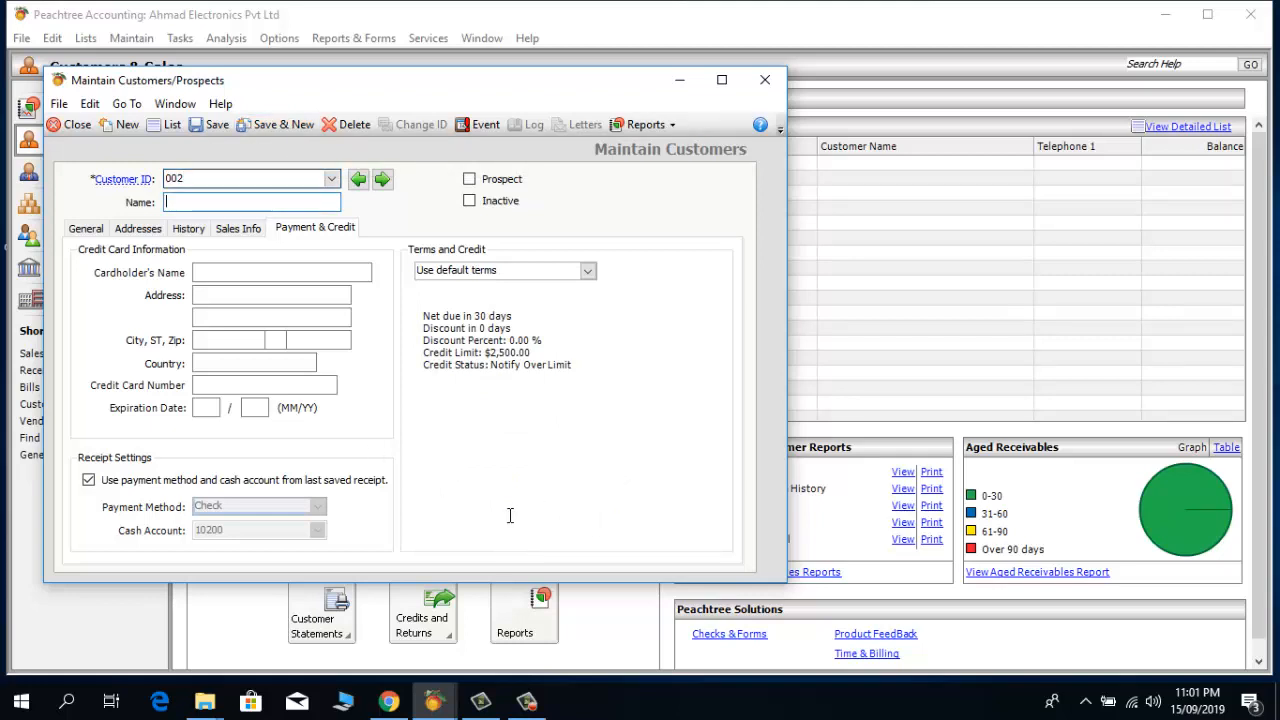
pyautogui.write('Usman Electronics')
# Step: Customize the terms for Usman Electronics with a credit limit of 20,000,000.00 and save the customer
pyautogui.click(588, 271)
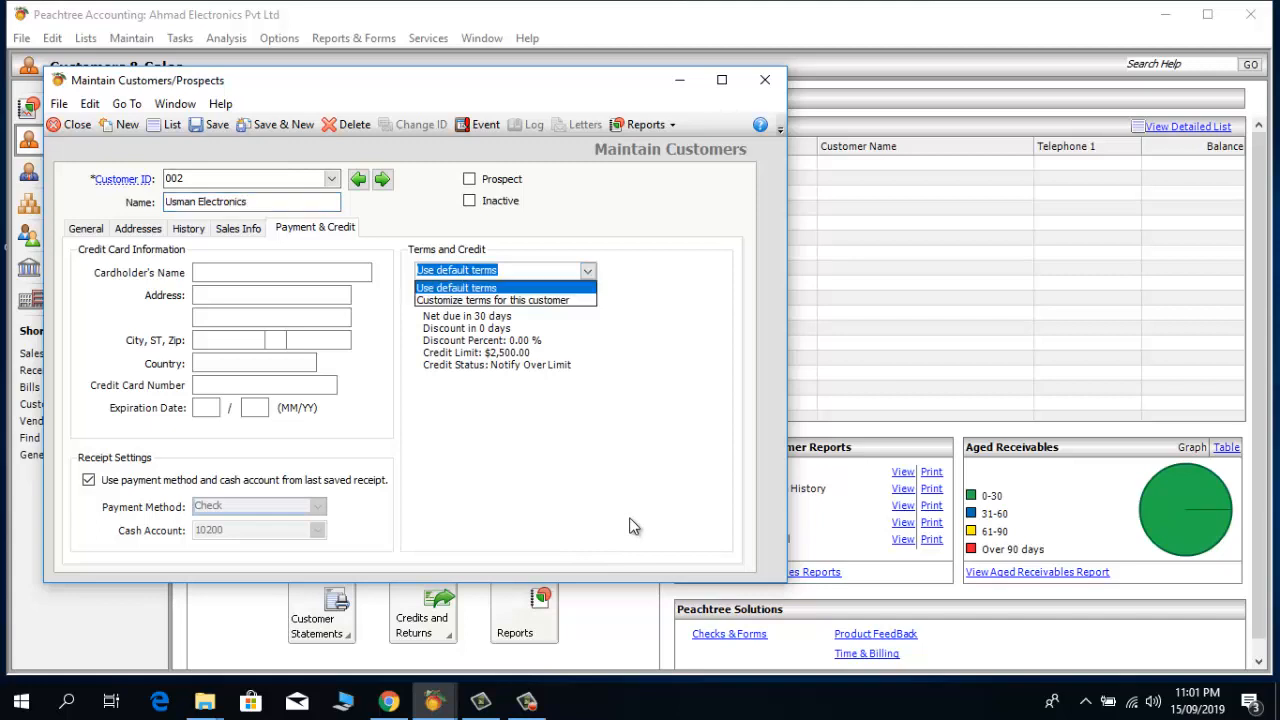
pyautogui.press('Down')
pyautogui.press('Return')
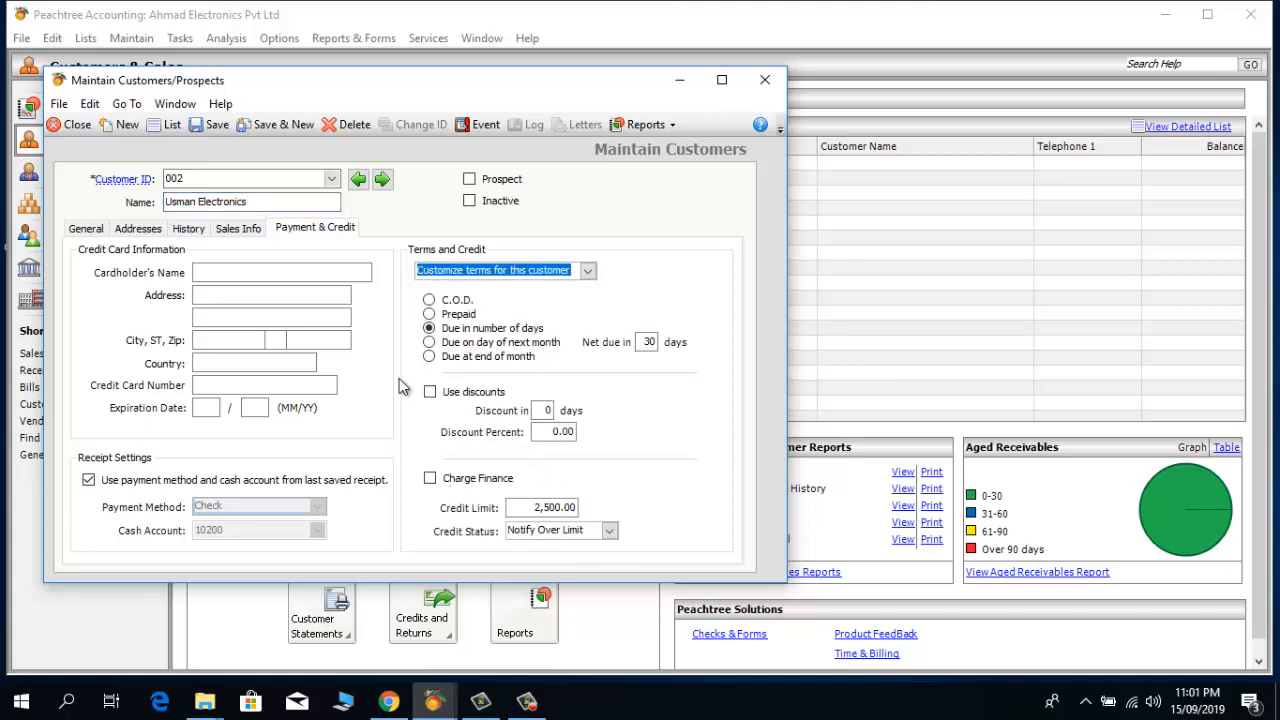
pyautogui.click(541, 508)
pyautogui.press('BackSpace')
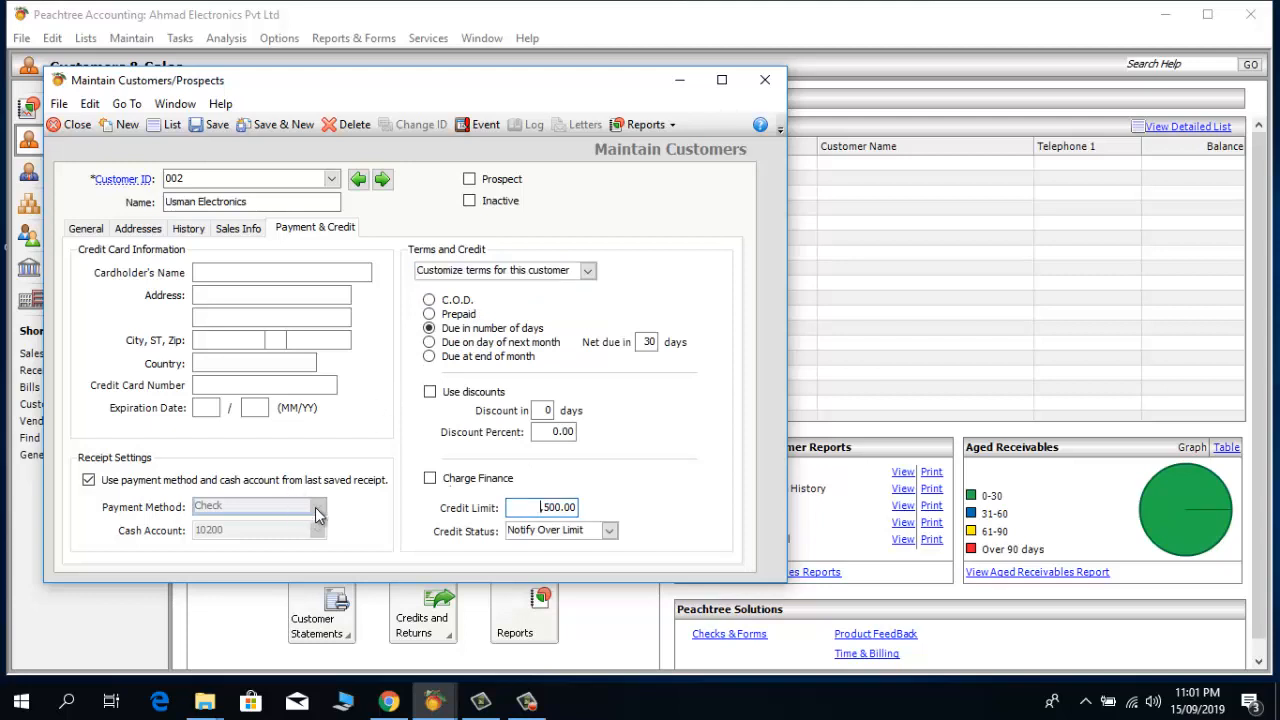
pyautogui.press('Delete')
pyautogui.press('Delete')
pyautogui.press('Delete')
pyautogui.press('Delete')
pyautogui.press('Delete')
pyautogui.press('Delete')
pyautogui.write('20,000,000')
pyautogui.press('Tab')
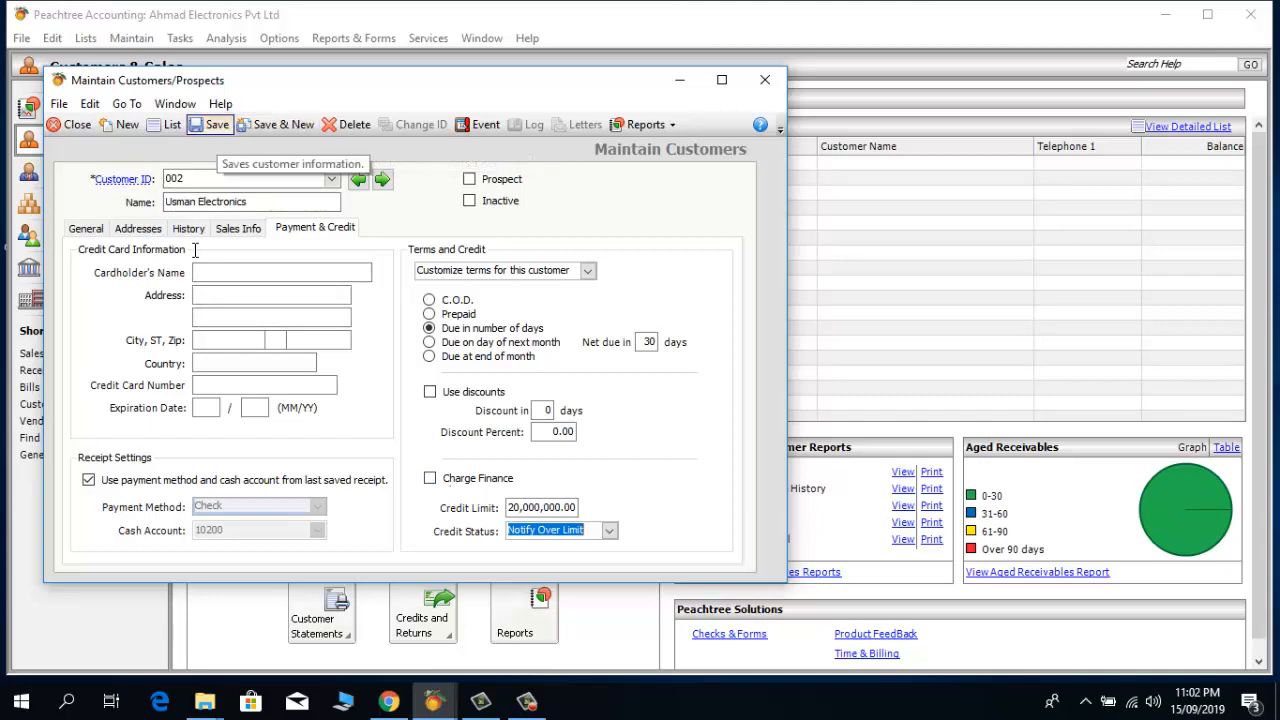
pyautogui.click(212, 124)
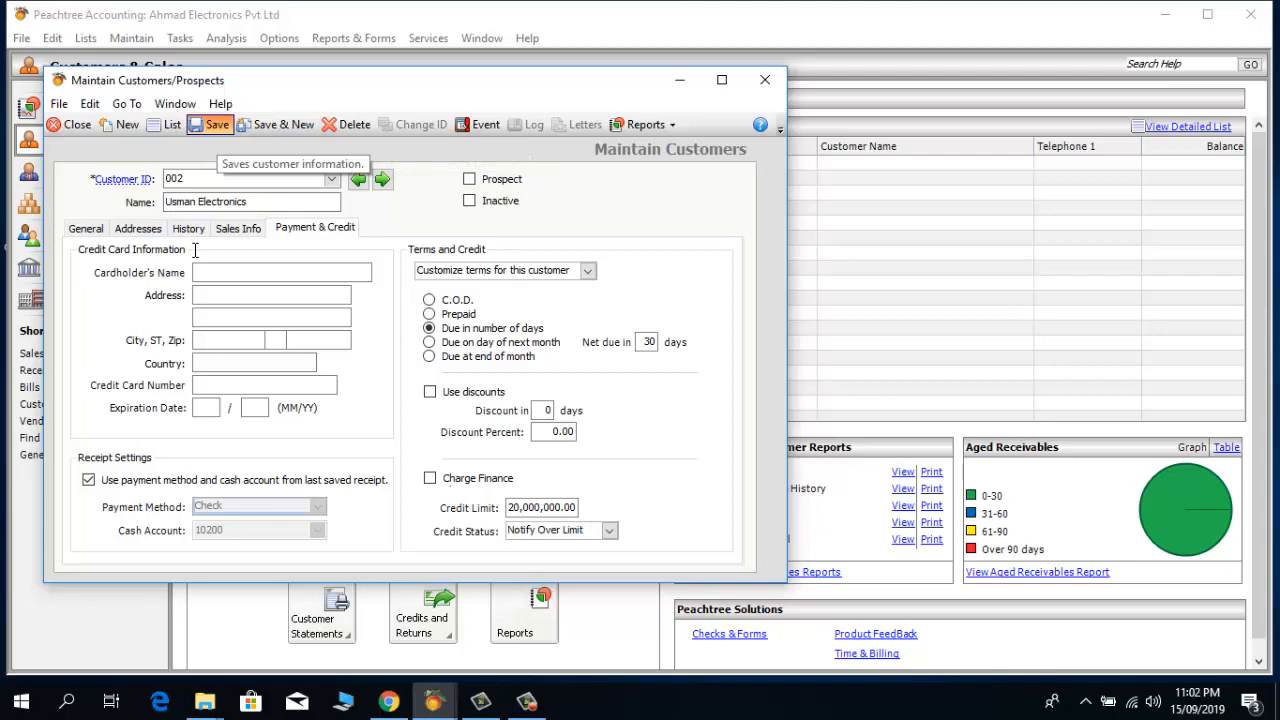